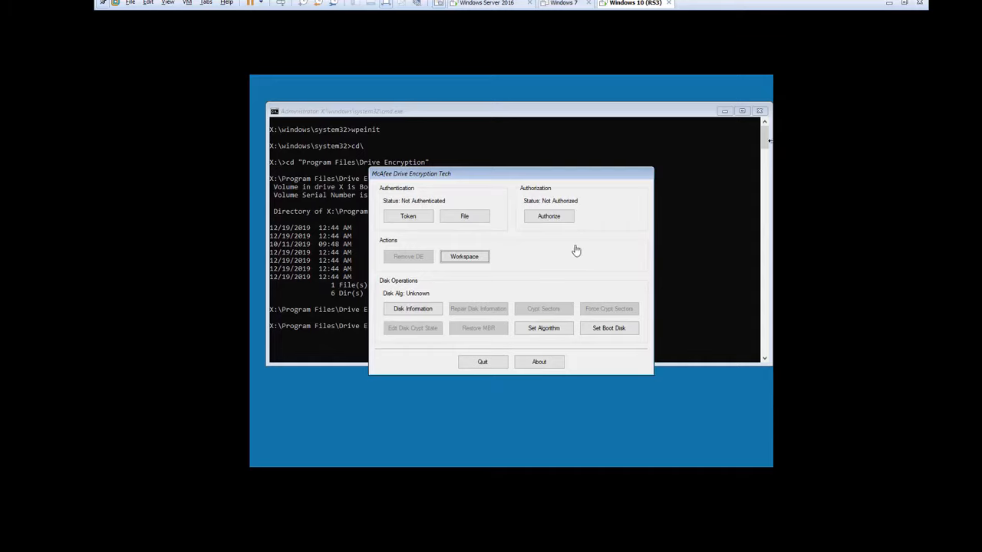
Step: Enter the daily authorization code for 19 December 2019 so the tool shows Authorized
{"action": "left_click", "coordinate": [548, 217]}
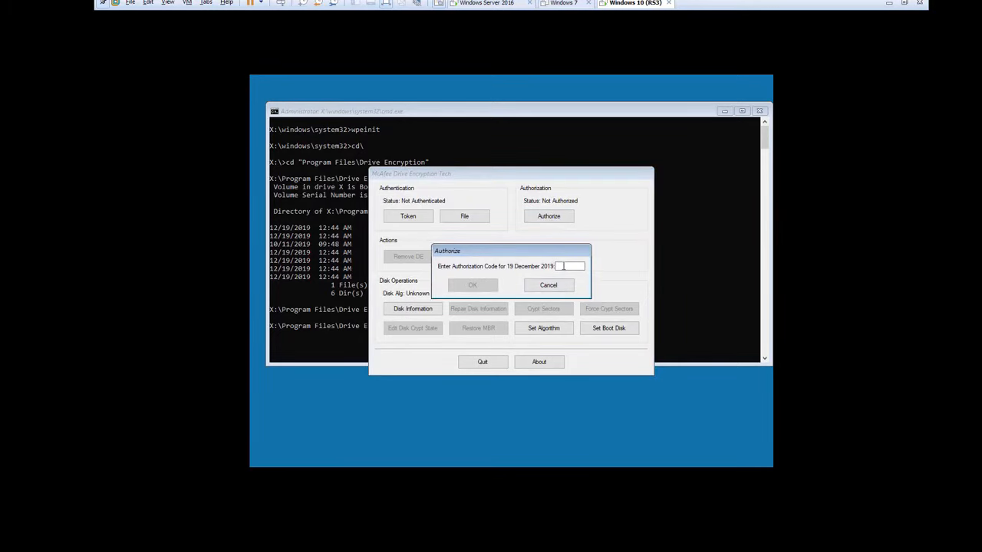
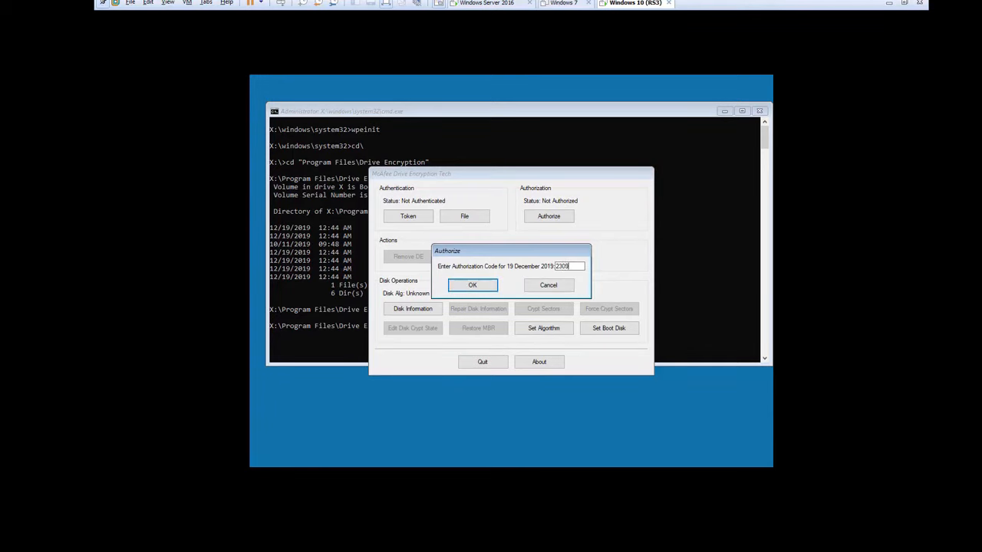
{"action": "left_click", "coordinate": [471, 285]}
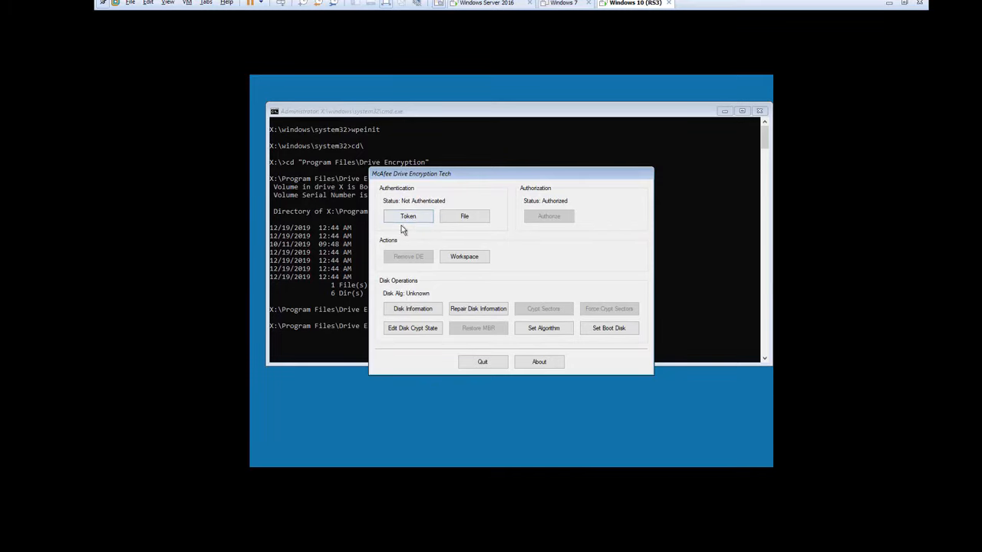
Step: Load the DETECH key file from TEST (E:)\mach_key to authenticate, revealing Disk Alg AES-256-CBC
{"action": "left_click", "coordinate": [465, 218]}
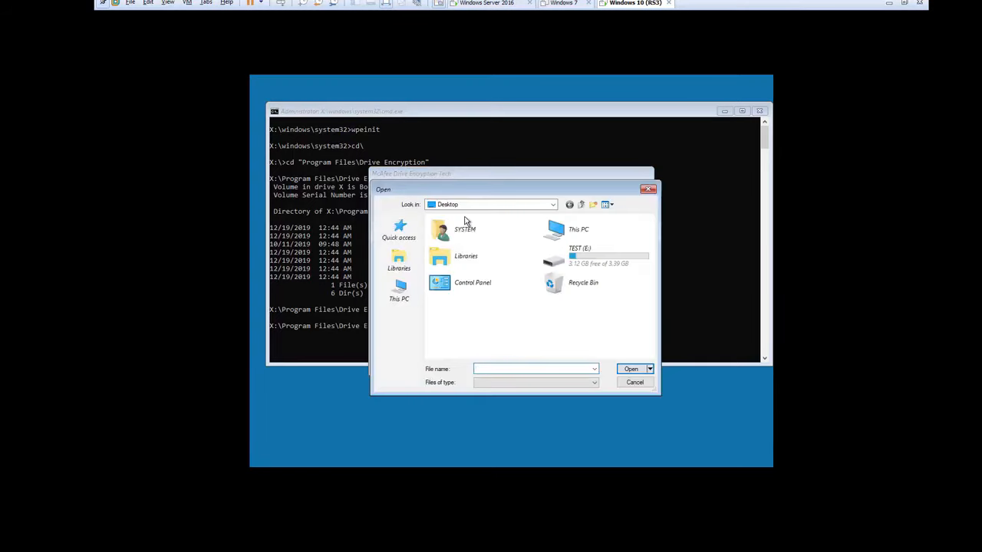
{"action": "left_click", "coordinate": [399, 291]}
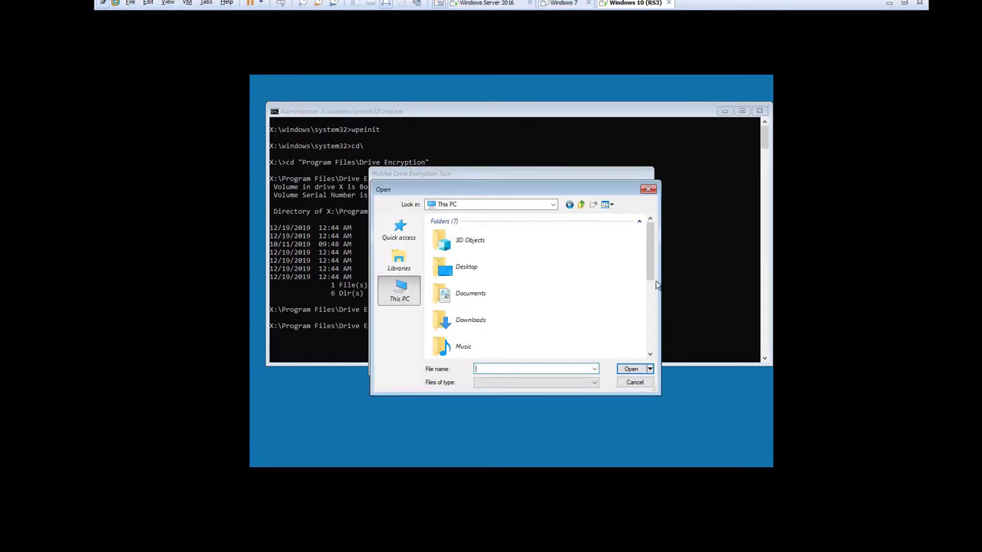
{"action": "left_click_drag", "start_coordinate": [648, 270], "coordinate": [650, 352]}
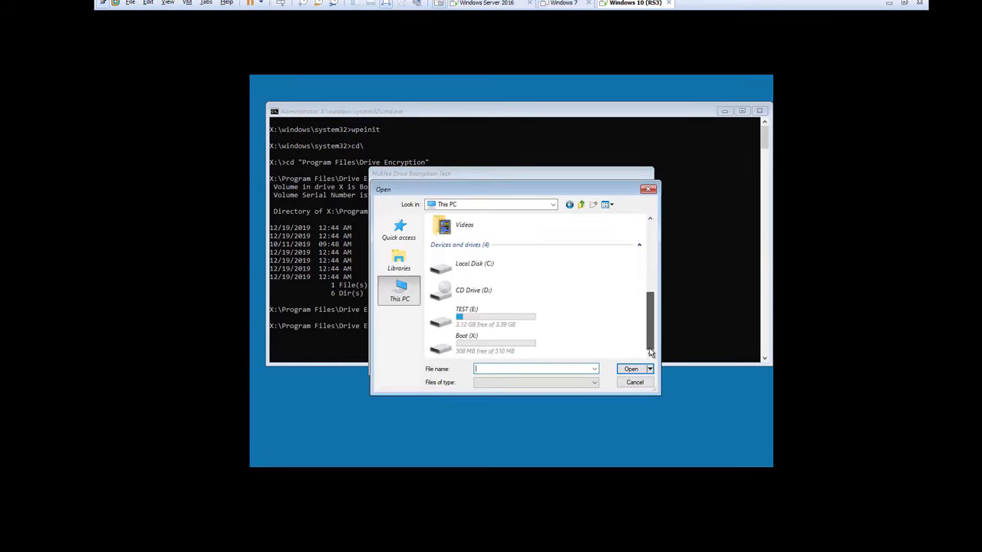
{"action": "left_click", "coordinate": [477, 369]}
{"action": "double_click", "coordinate": [479, 317]}
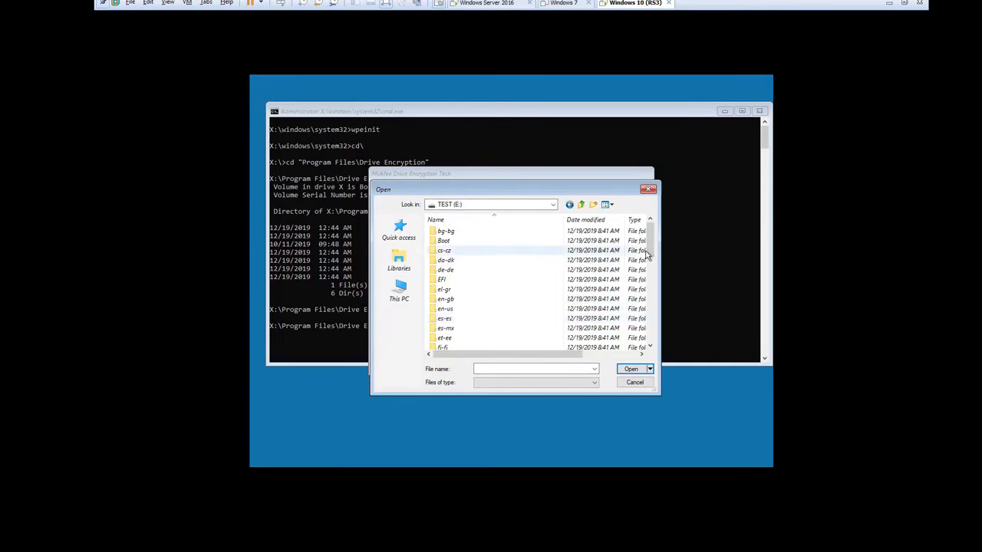
{"action": "left_click_drag", "start_coordinate": [651, 248], "coordinate": [643, 306]}
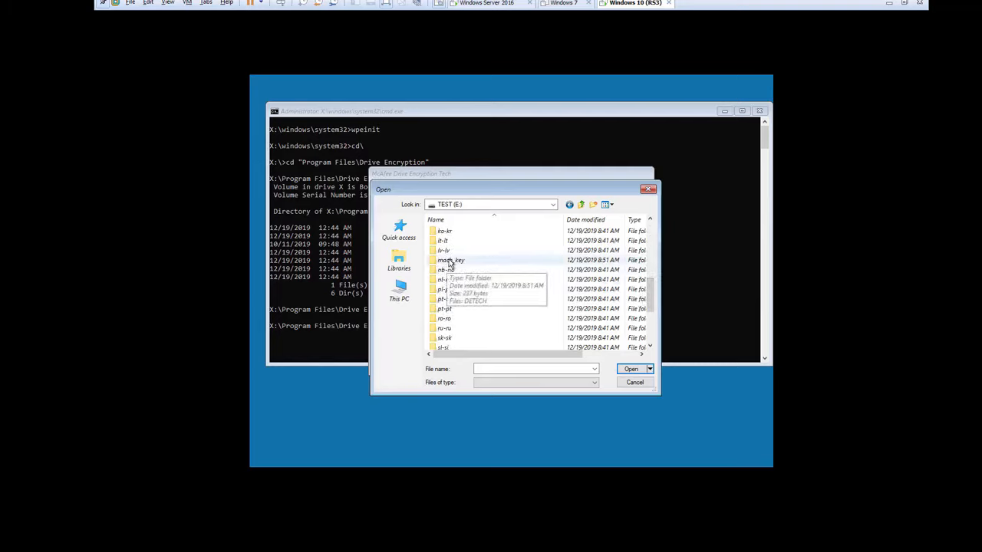
{"action": "left_click", "coordinate": [450, 262]}
{"action": "double_click", "coordinate": [450, 261]}
{"action": "left_click", "coordinate": [450, 231]}
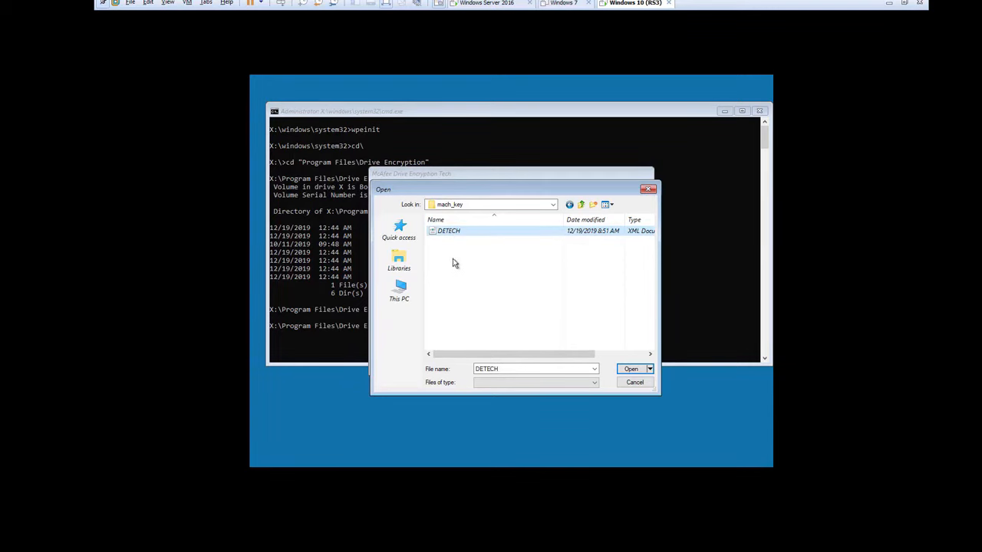
{"action": "left_click", "coordinate": [630, 372]}
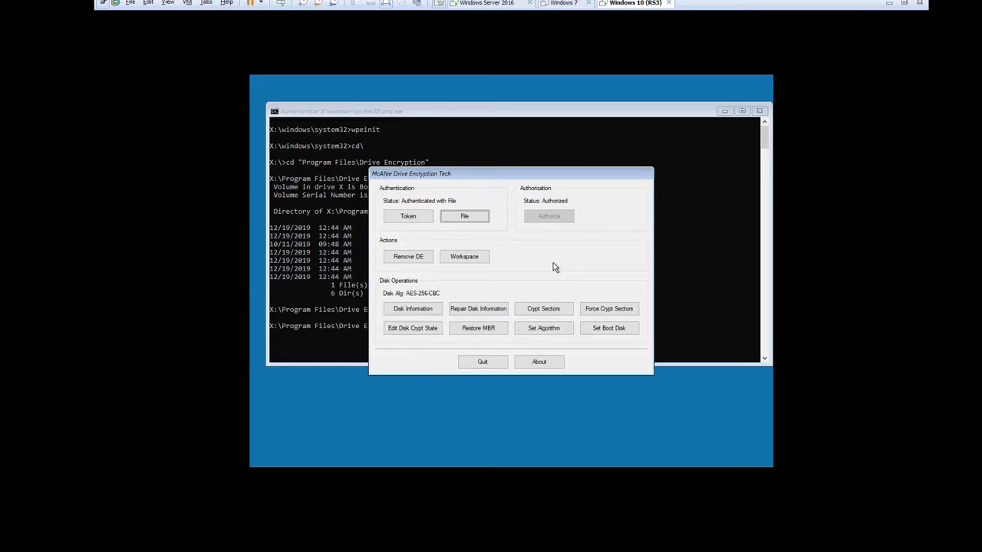
Step: Log on through Token with the drive-encryption user's name and password
{"action": "left_click", "coordinate": [407, 218]}
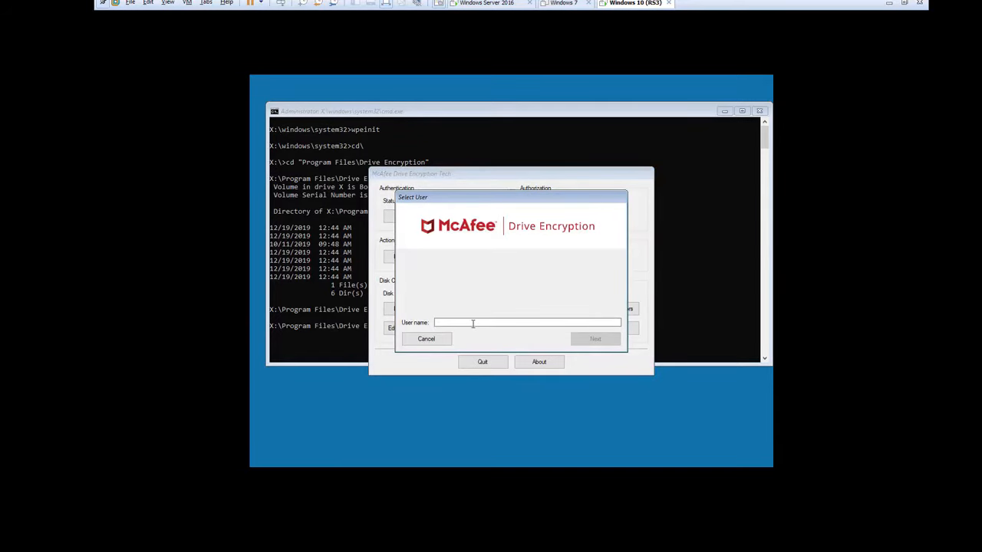
{"action": "type", "text": "user3"}
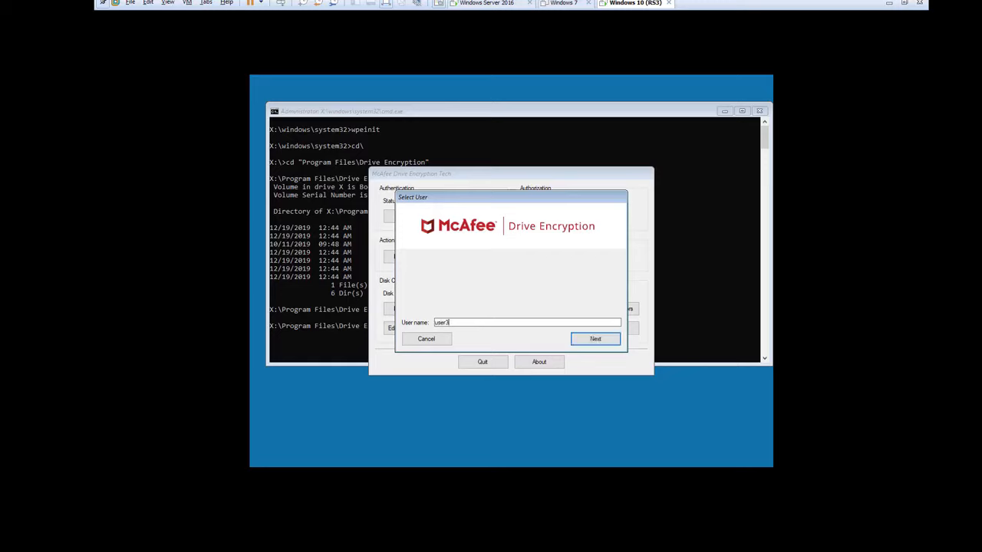
{"action": "key", "text": "Return"}
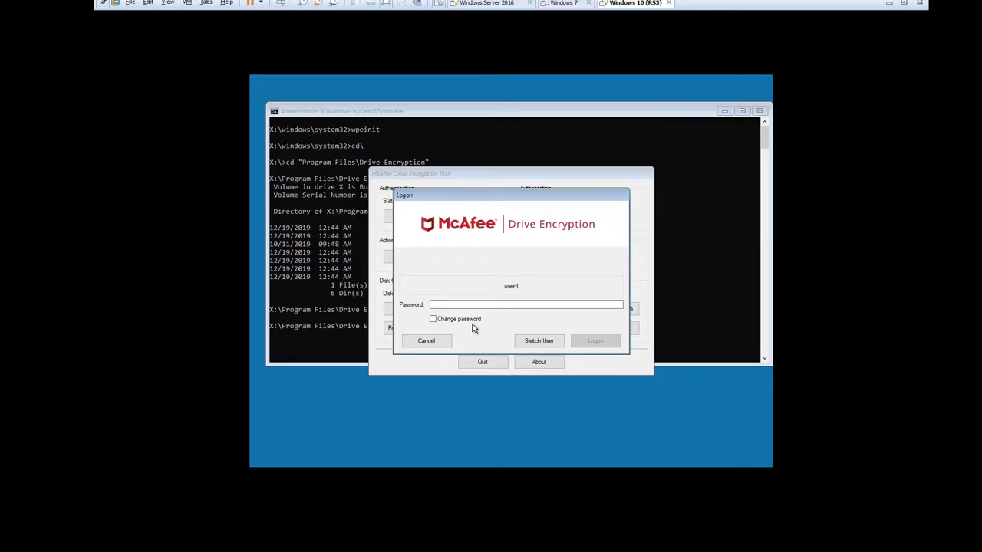
{"action": "type", "text": "•••••"}
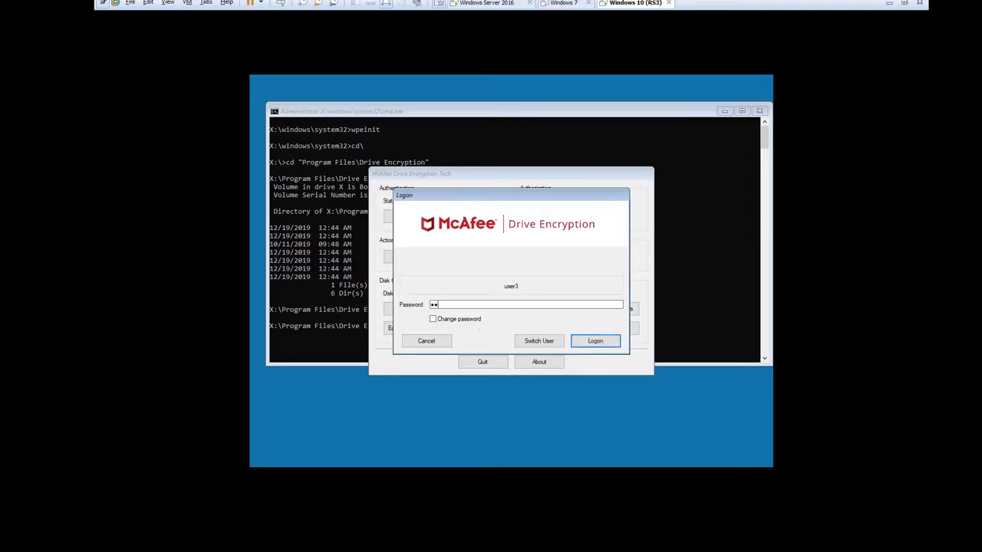
{"action": "key", "text": "Return"}
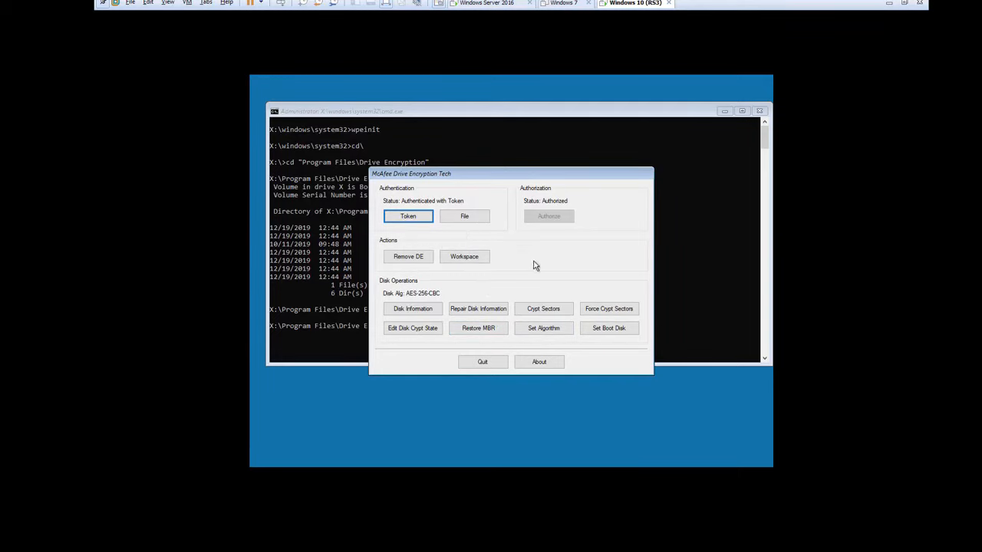
Step: Run Remove DE on disk 0, acknowledge the success message, and close the removal log
{"action": "left_click", "coordinate": [413, 263]}
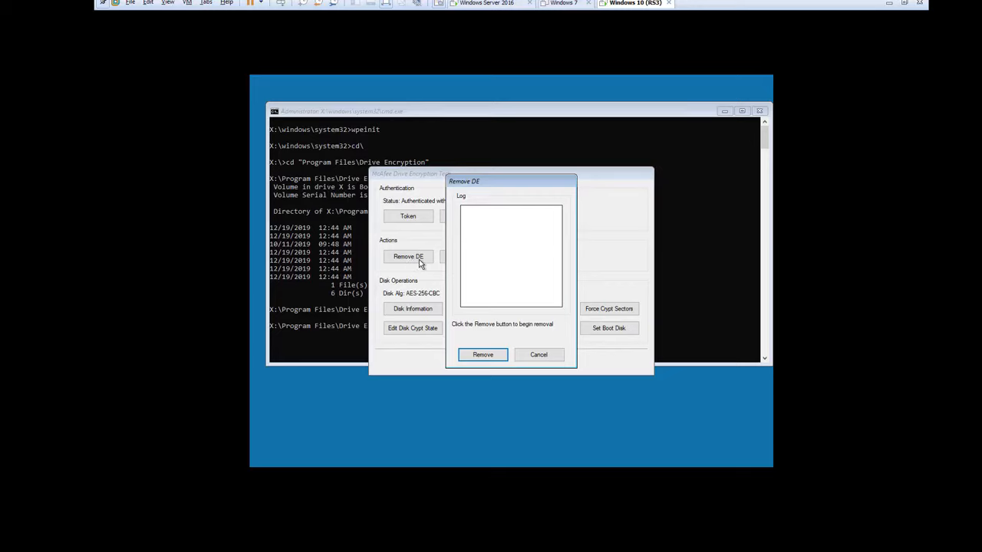
{"action": "left_click", "coordinate": [483, 355]}
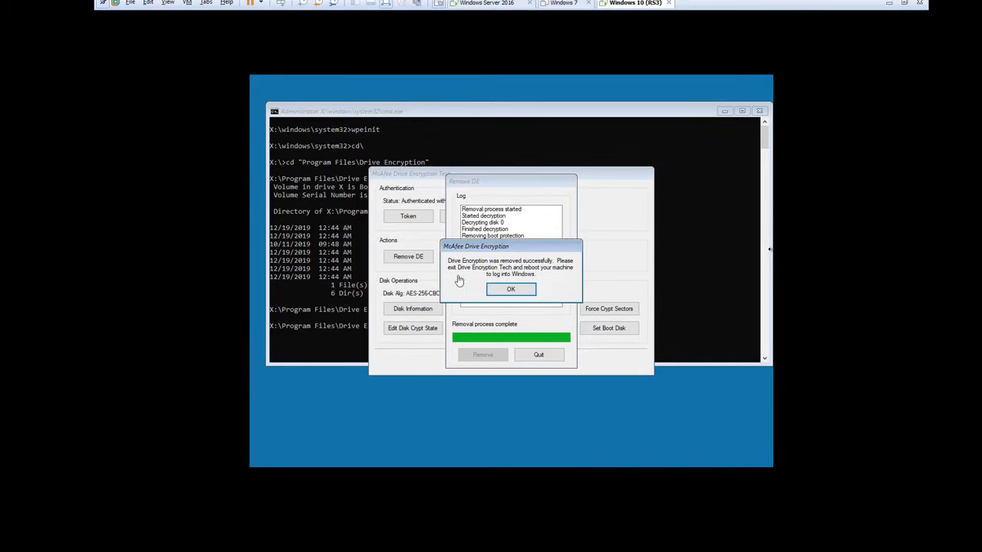
{"action": "left_click", "coordinate": [511, 291]}
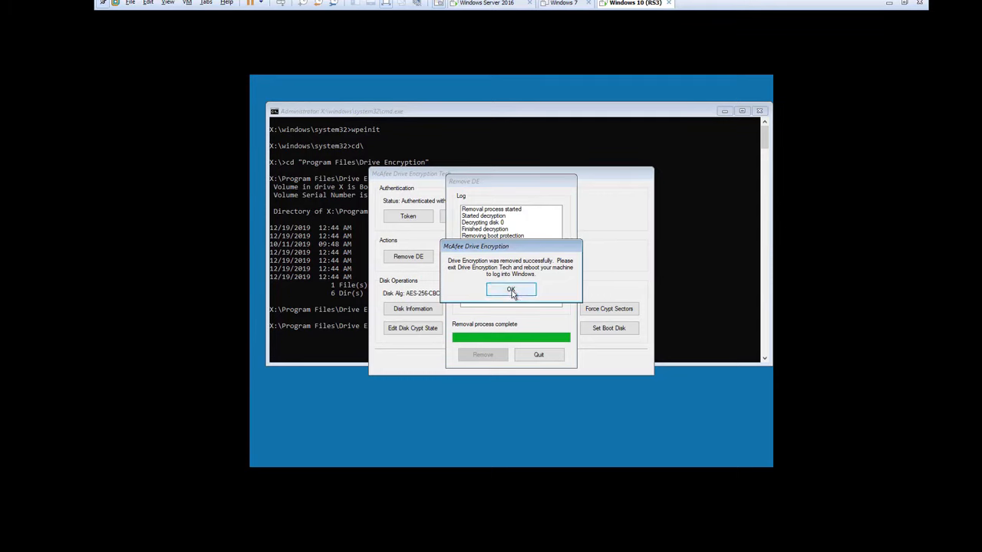
{"action": "left_click", "coordinate": [511, 291]}
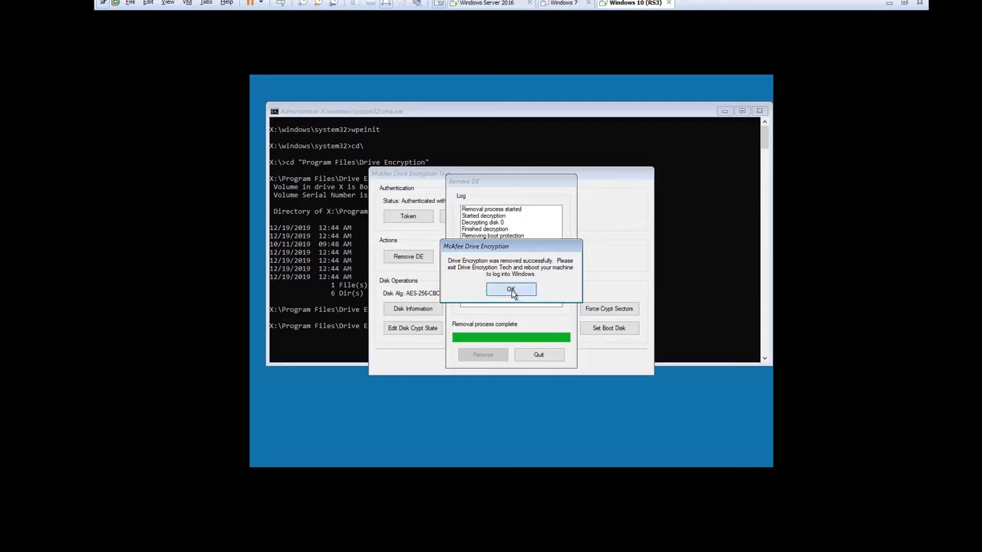
{"action": "left_click", "coordinate": [538, 357]}
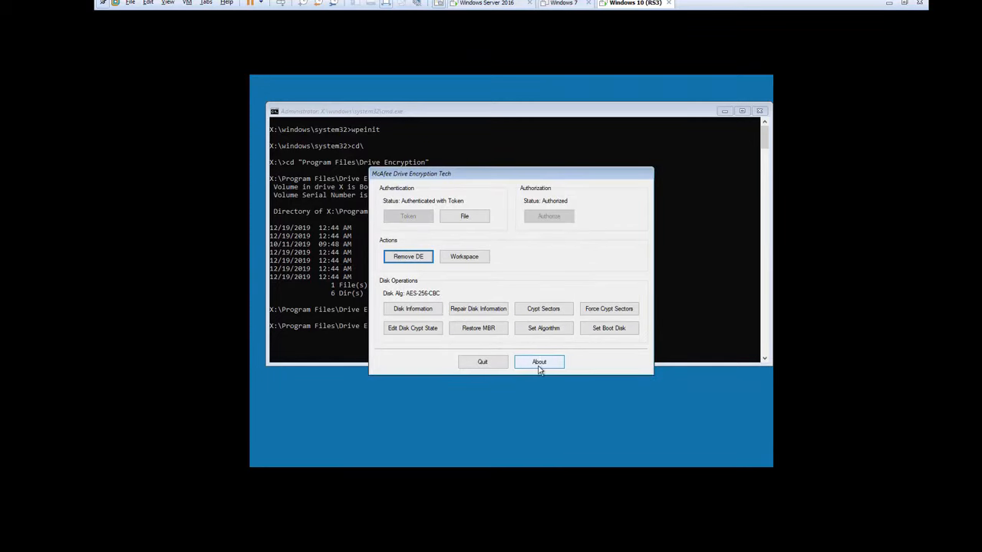
Step: Quit Drive Encryption Tech and run exit in the WinPE command prompt to reboot
{"action": "left_click", "coordinate": [493, 364]}
{"action": "left_click", "coordinate": [448, 334]}
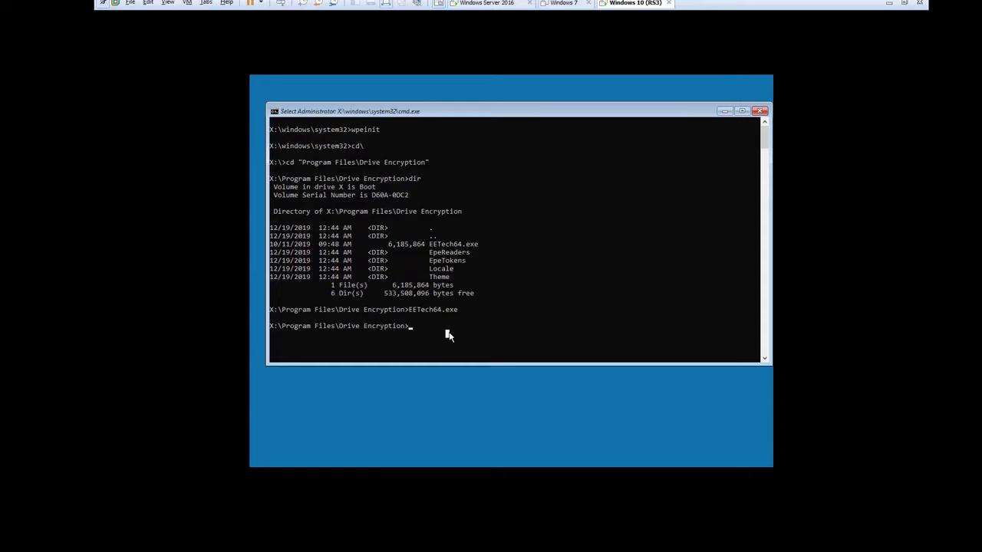
{"action": "type", "text": "exit"}
{"action": "key", "text": "Return"}
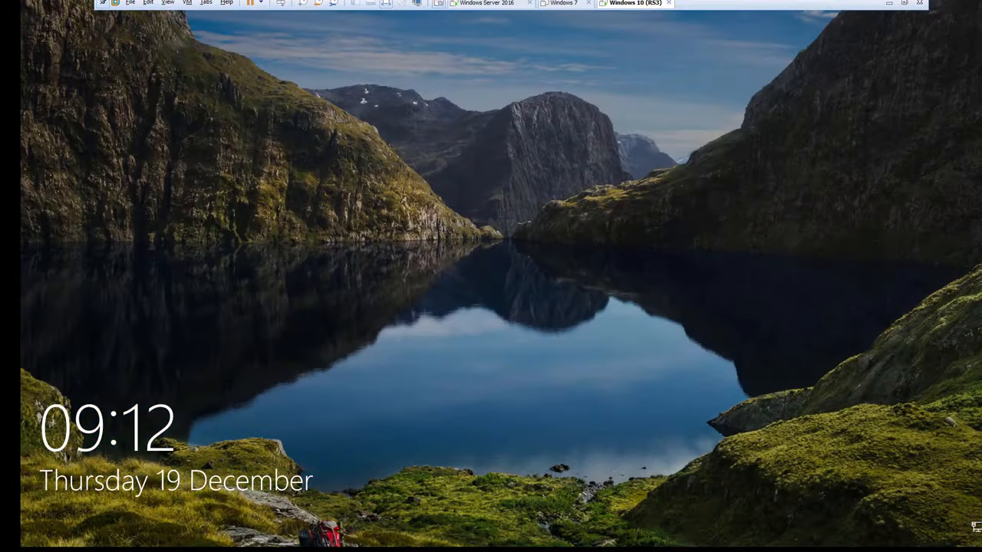
Step: Sign in to Windows 10 with the account password
{"action": "key", "text": "Return"}
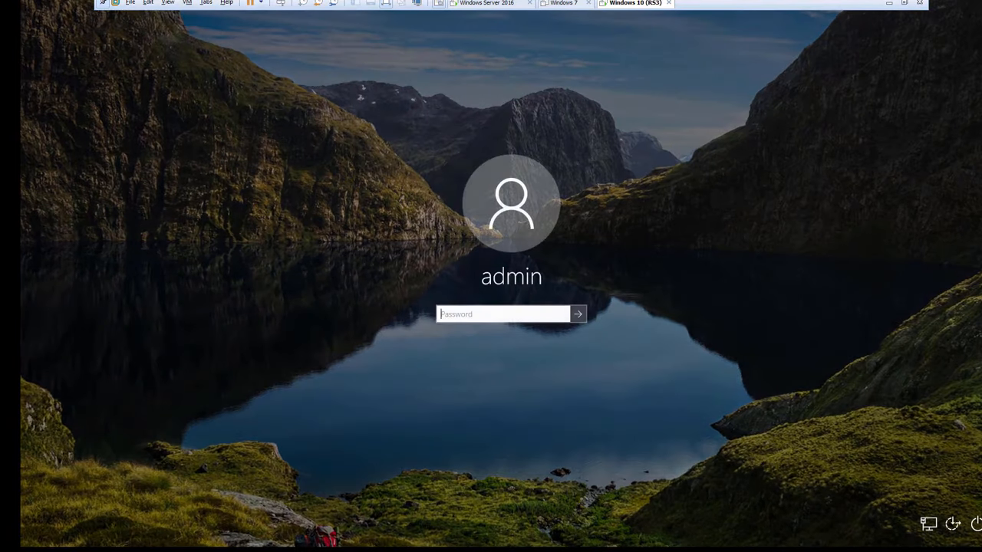
{"action": "type", "text": "******"}
{"action": "key", "text": "Return"}
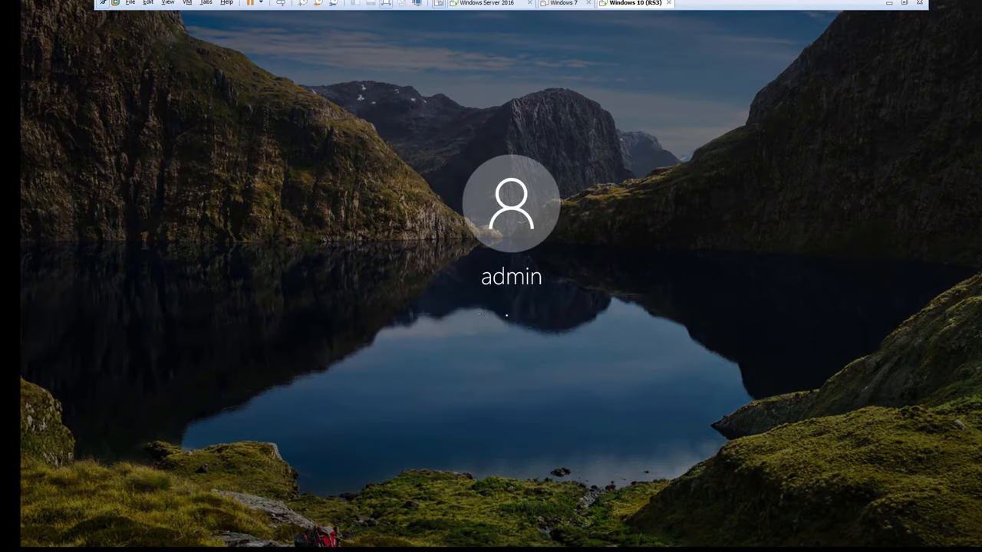